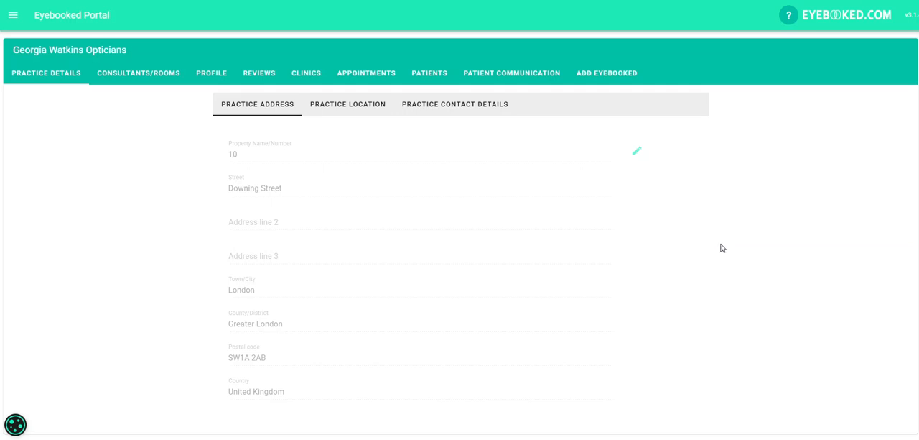
# Step: Create a new patient communication automation schedule and name it "client reminders"
pyautogui.click(505, 74)
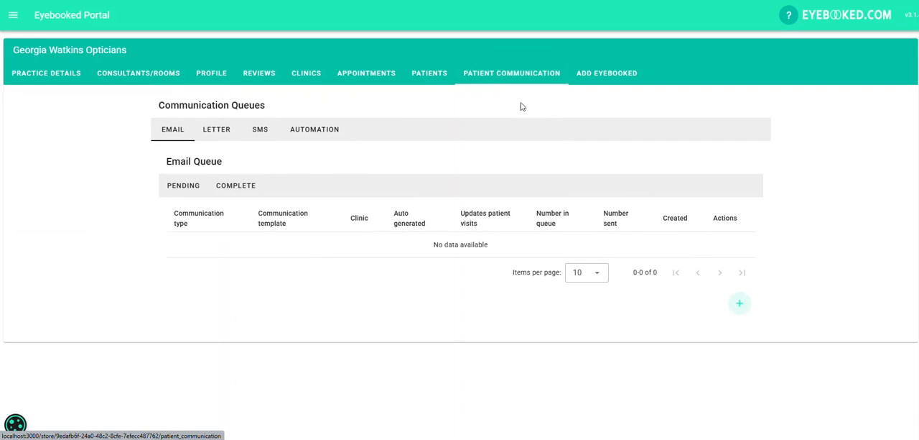
pyautogui.click(305, 135)
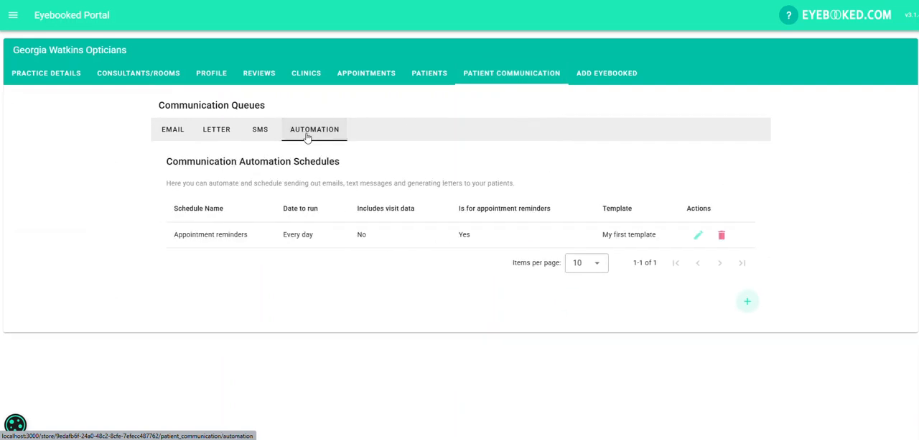
pyautogui.click(747, 301)
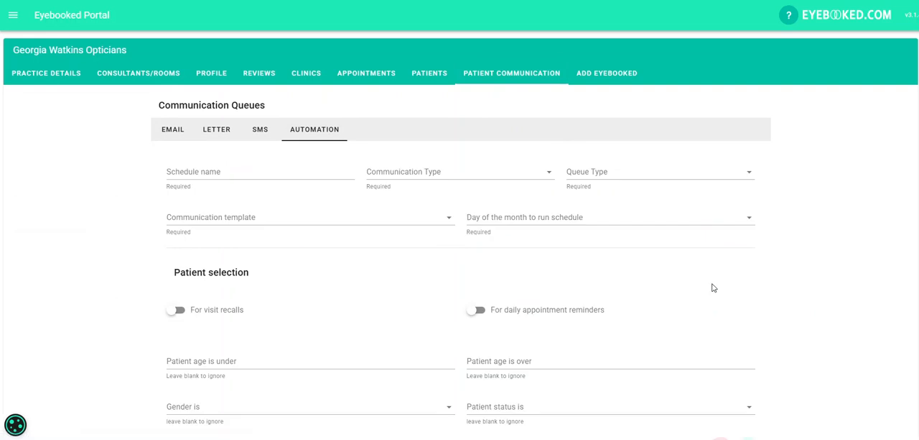
pyautogui.click(280, 171)
pyautogui.write('client reminders')
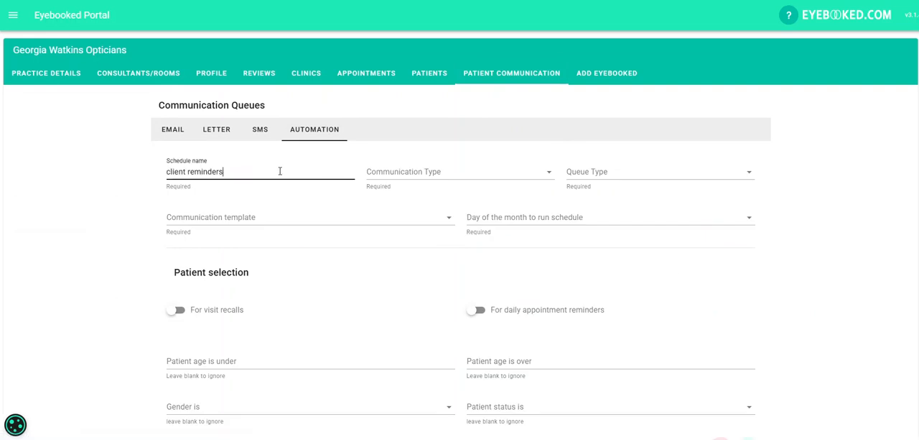
# Step: Set the schedule's communication type to Transactional and its queue type to Letter
pyautogui.click(418, 178)
pyautogui.click(420, 194)
pyautogui.click(641, 176)
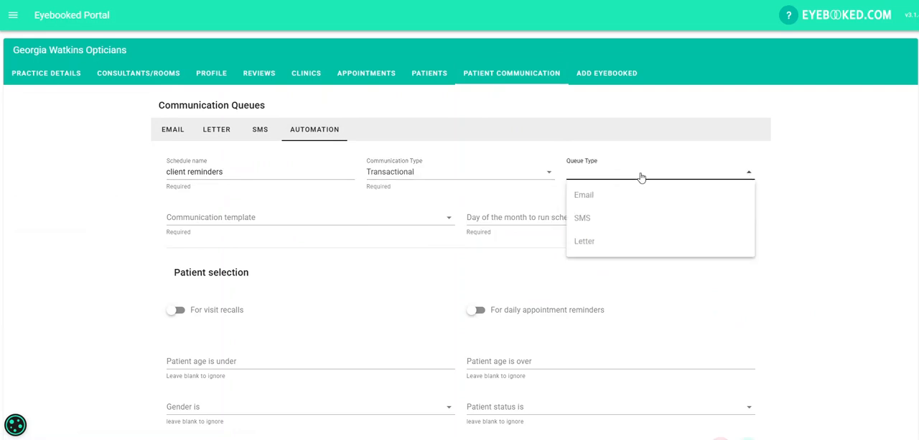
pyautogui.click(593, 242)
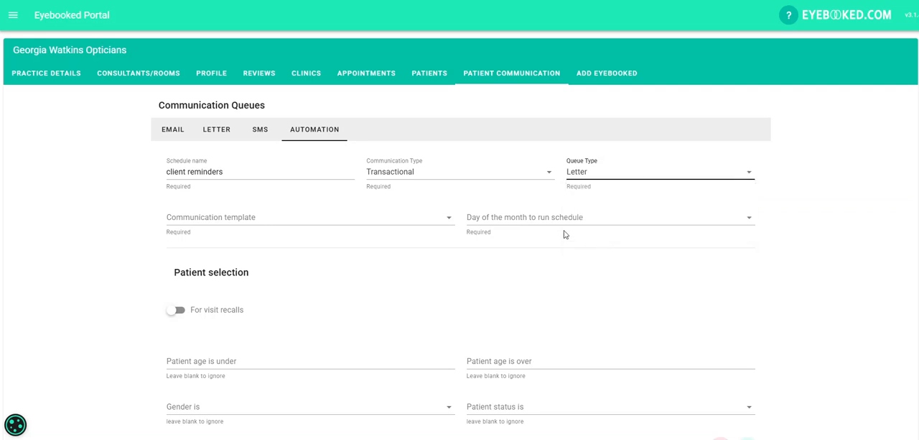
# Step: Choose "Letter template" as the communication template and run the schedule on the 1st of the month
pyautogui.click(338, 223)
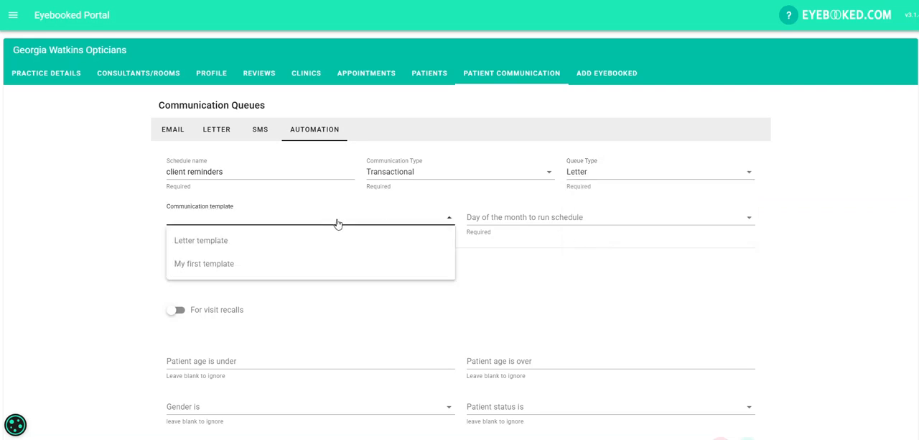
pyautogui.click(263, 244)
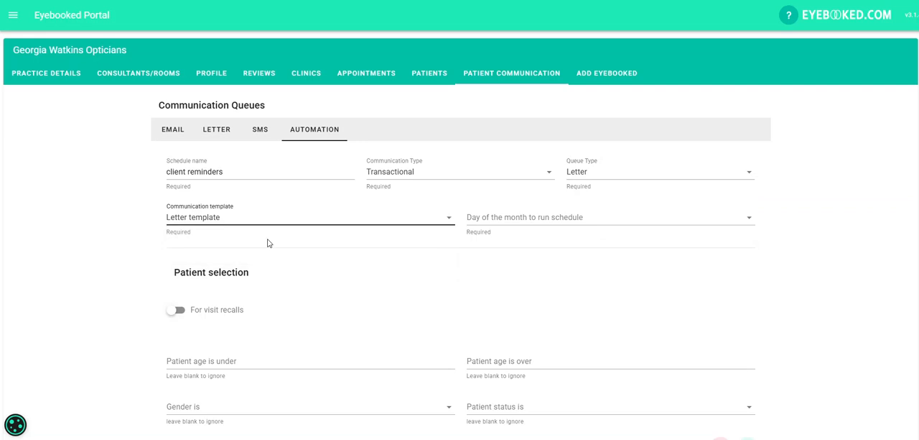
pyautogui.click(544, 224)
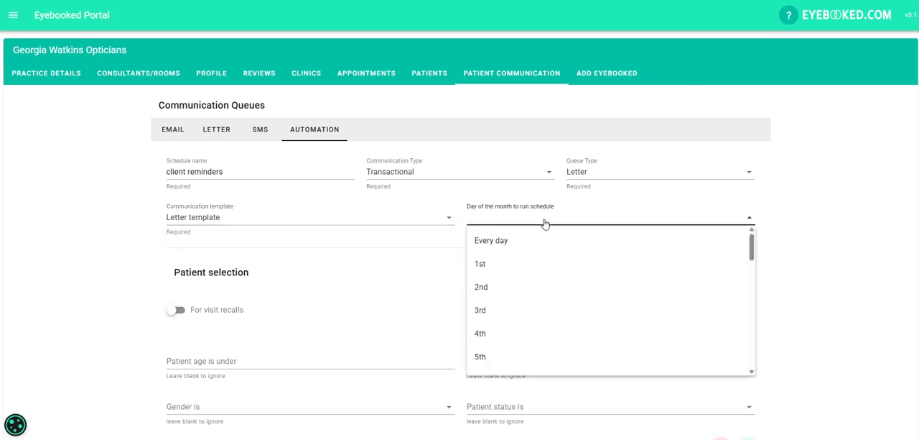
pyautogui.click(487, 266)
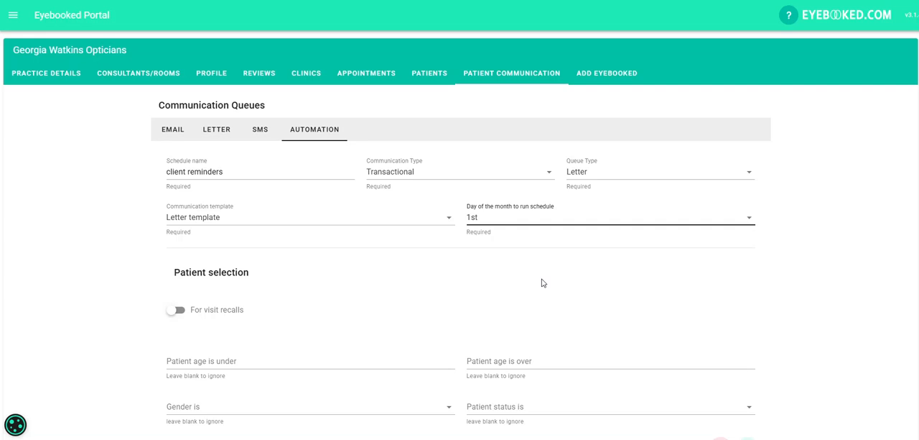
# Step: Enable patient selection for visit recalls and set the next visit due on or after offset to 0
pyautogui.click(213, 311)
pyautogui.scroll(-3, 366, 277)
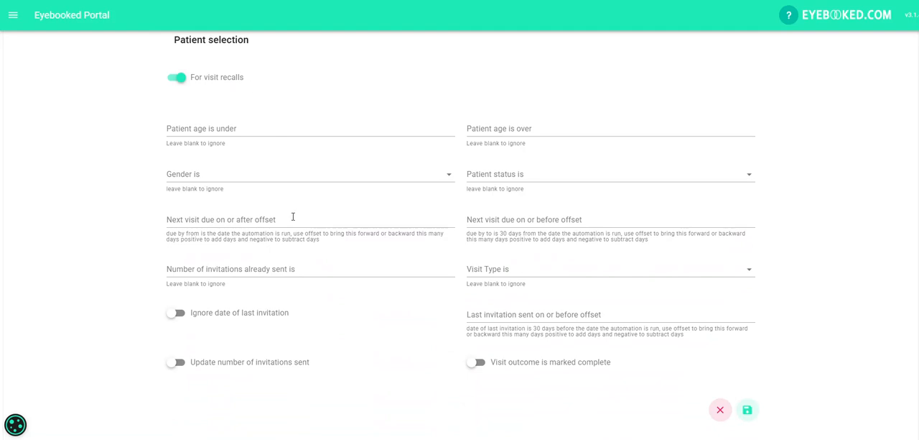
pyautogui.click(279, 220)
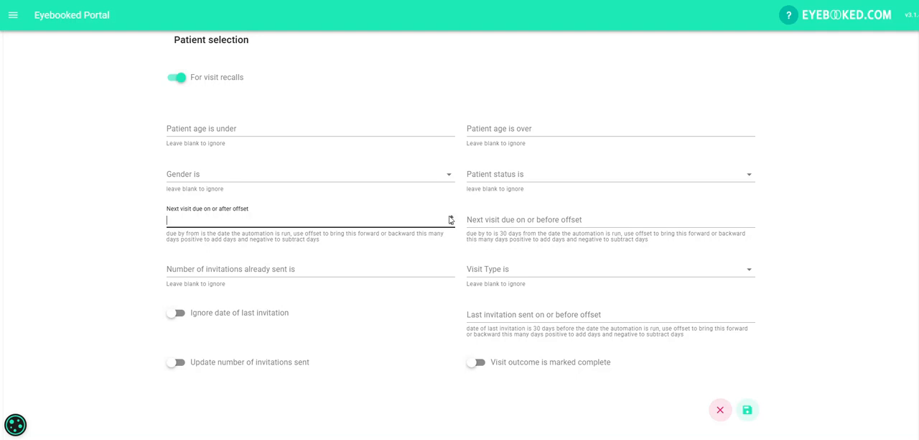
pyautogui.click(452, 217)
pyautogui.click(451, 224)
pyautogui.click(452, 224)
pyautogui.click(451, 217)
# Step: Set both the on or before and the on or after offsets for the next visit due to 1
pyautogui.click(542, 220)
pyautogui.click(752, 216)
pyautogui.click(752, 223)
pyautogui.click(752, 223)
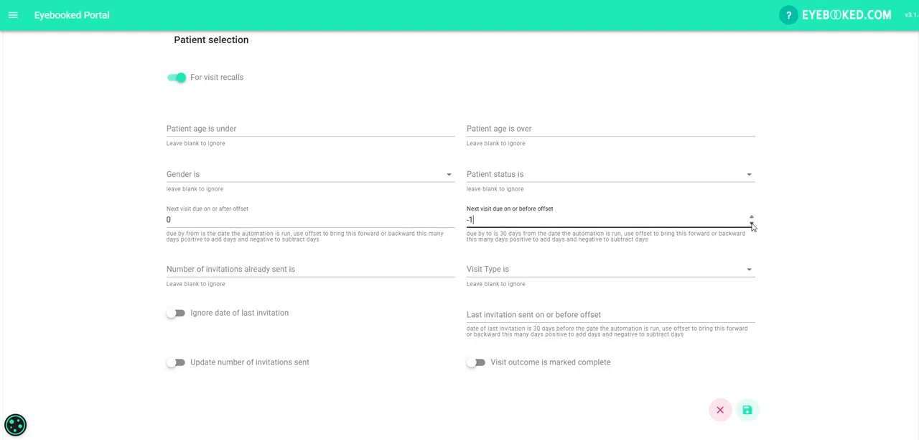
pyautogui.click(752, 217)
pyautogui.click(753, 218)
pyautogui.click(452, 219)
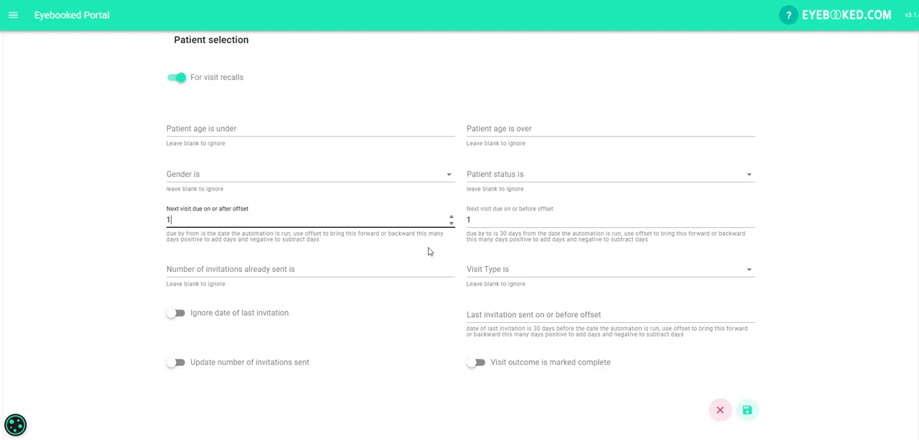
# Step: Restrict the selection to patients with 0 invitations already sent and the Eye Exam visit type
pyautogui.click(413, 267)
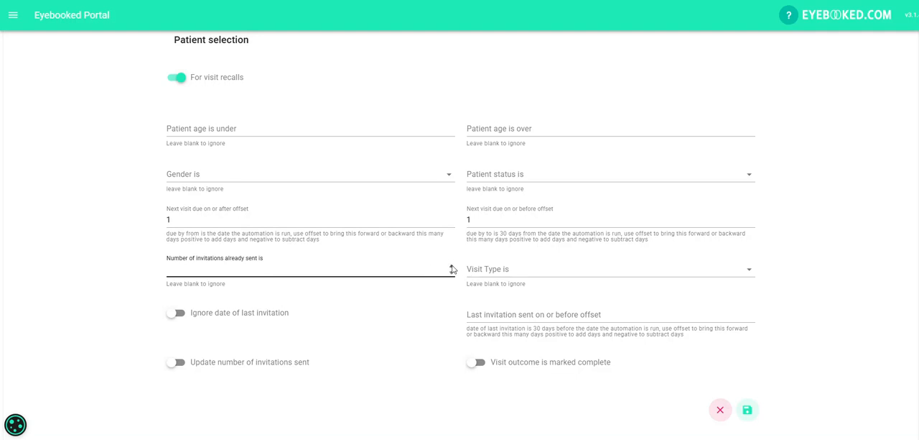
pyautogui.click(452, 267)
pyautogui.click(451, 274)
pyautogui.click(452, 276)
pyautogui.click(451, 277)
pyautogui.click(546, 269)
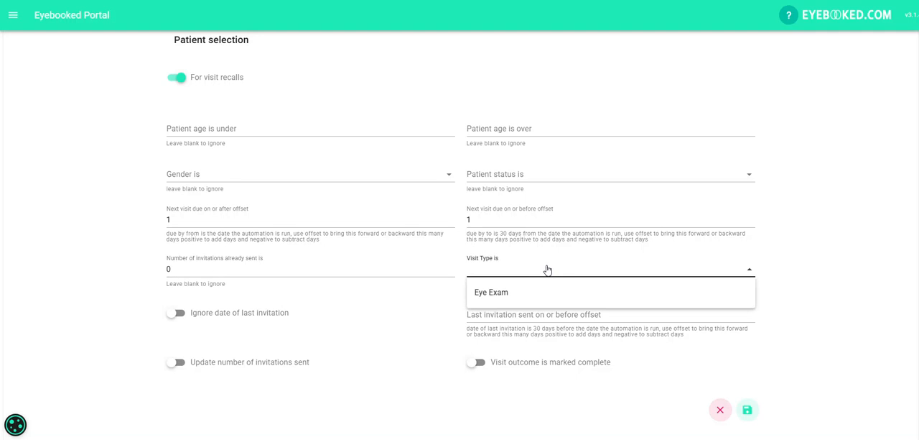
pyautogui.click(498, 293)
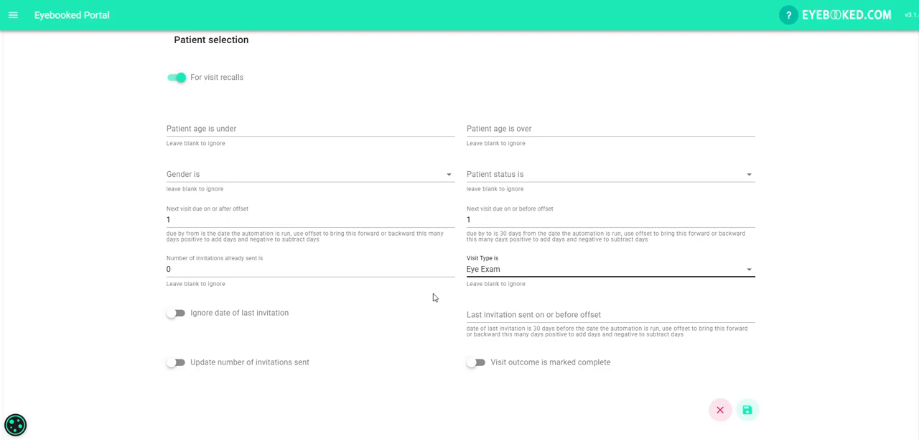
# Step: Try raising and lowering the last invitation sent on or before offset
pyautogui.click(525, 311)
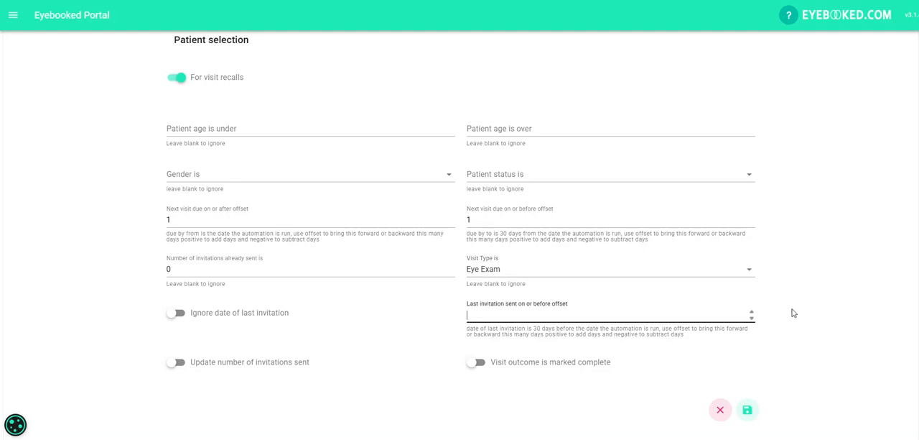
pyautogui.click(752, 312)
pyautogui.click(752, 312)
pyautogui.click(752, 320)
pyautogui.click(752, 319)
pyautogui.click(752, 319)
pyautogui.click(752, 311)
pyautogui.click(752, 312)
# Step: Turn on ignoring the last invitation date and updating the number of invitations sent, leave visit outcome completion off, and save the schedule
pyautogui.click(210, 316)
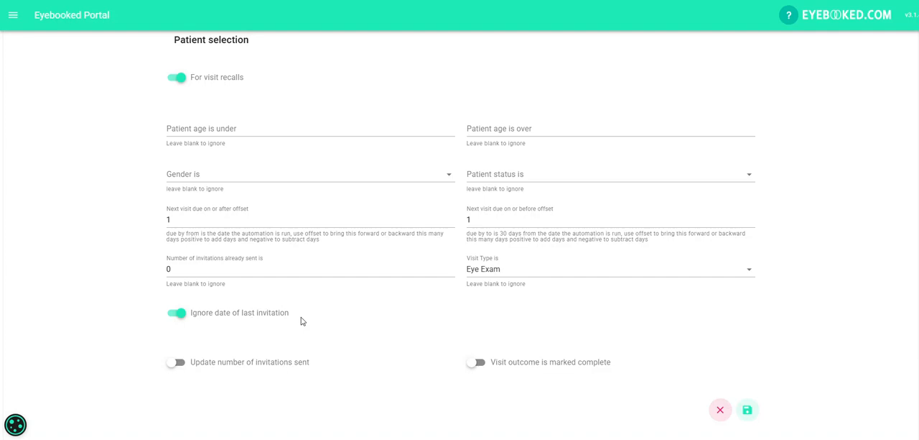
pyautogui.click(267, 364)
pyautogui.click(525, 364)
pyautogui.click(525, 364)
pyautogui.click(748, 411)
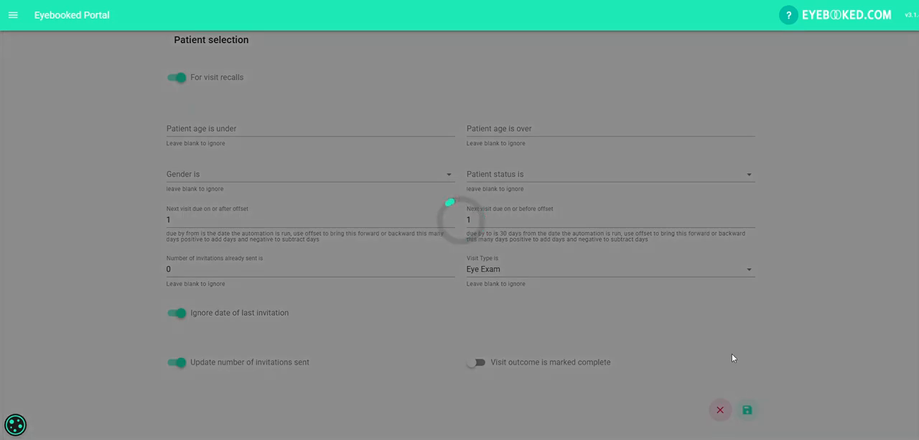